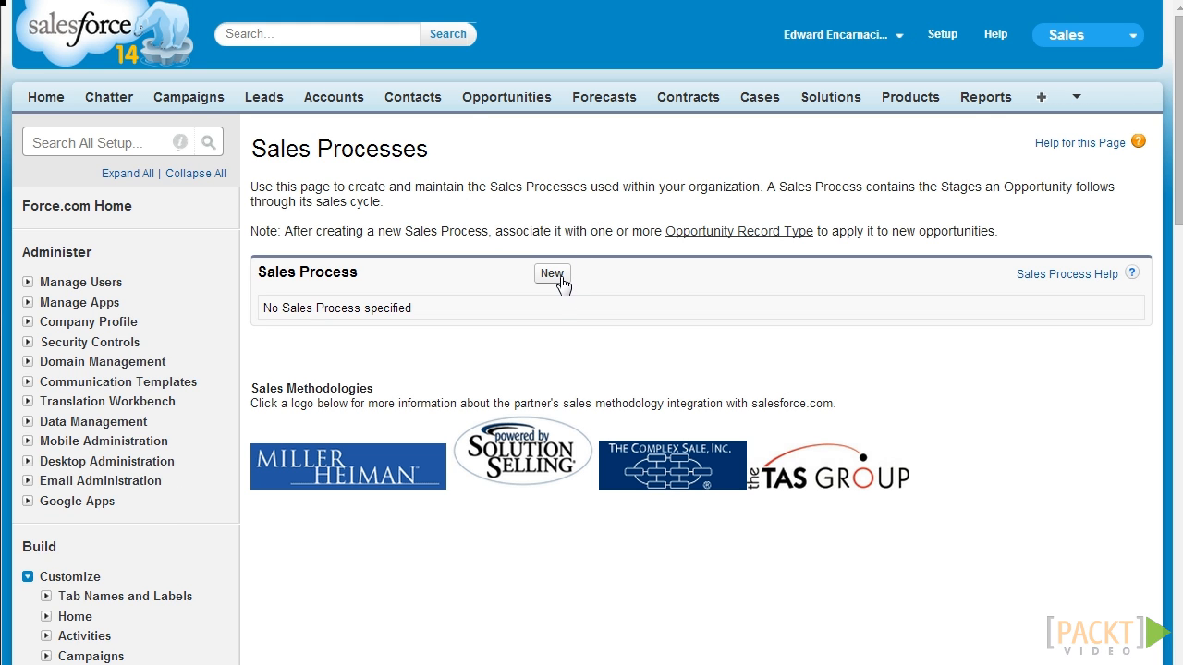
- Create a new sales process named Digital Media based on the Master process
left_click(560, 278)
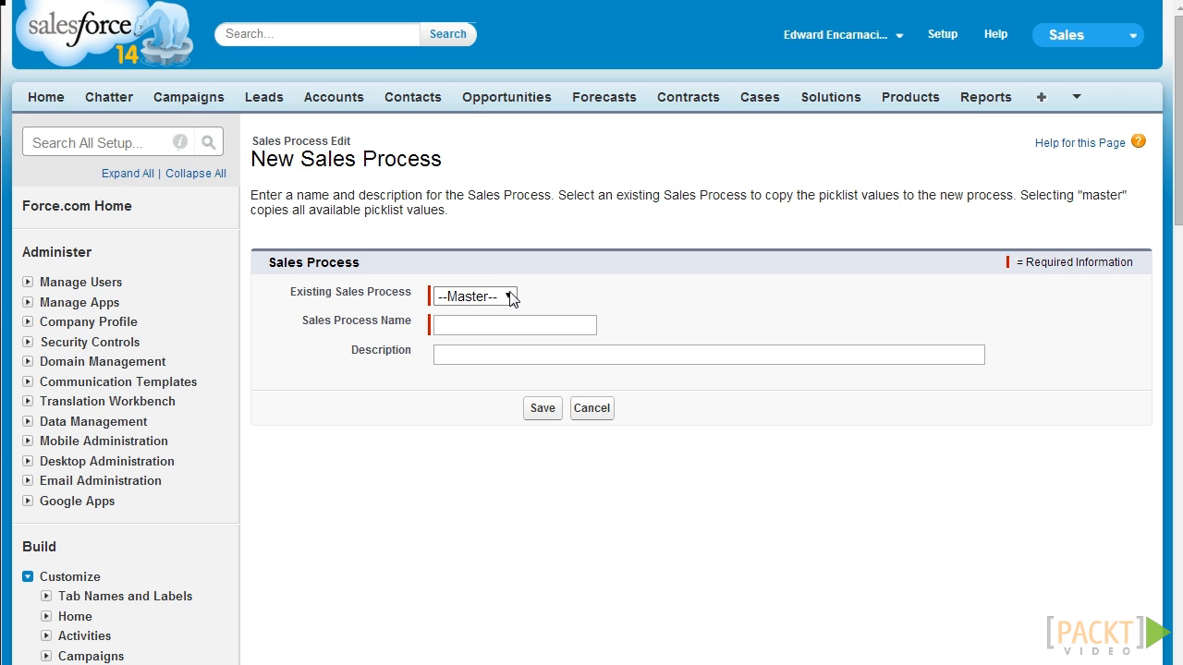
left_click(500, 323)
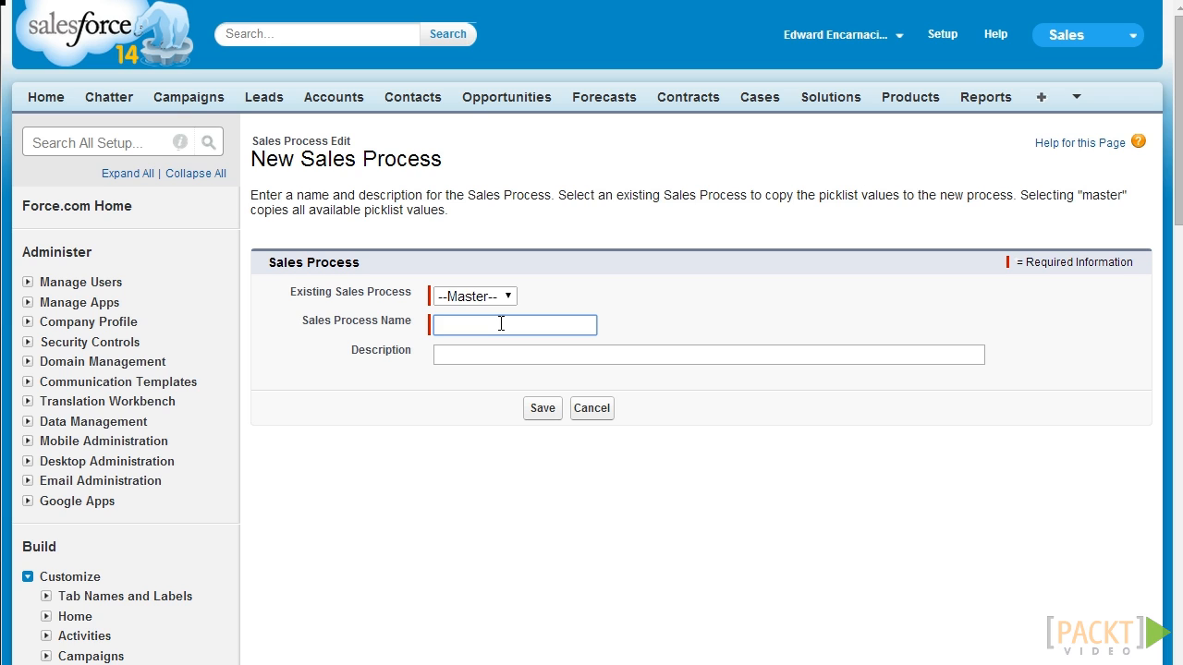
type("Digital Media")
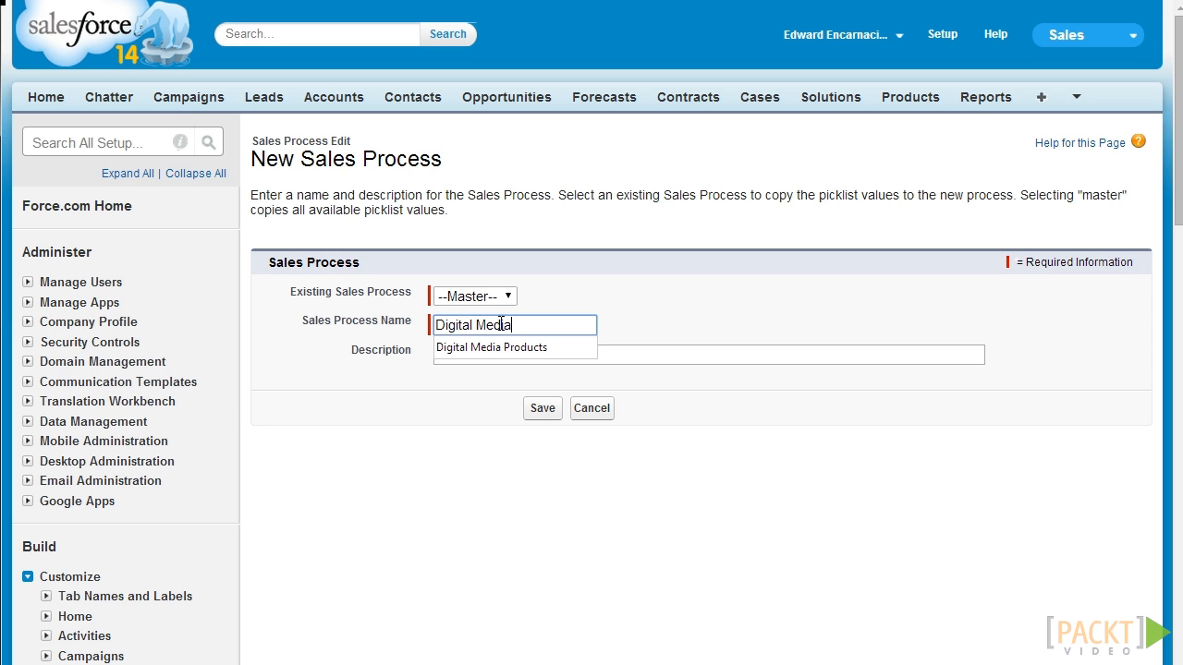
key("Tab")
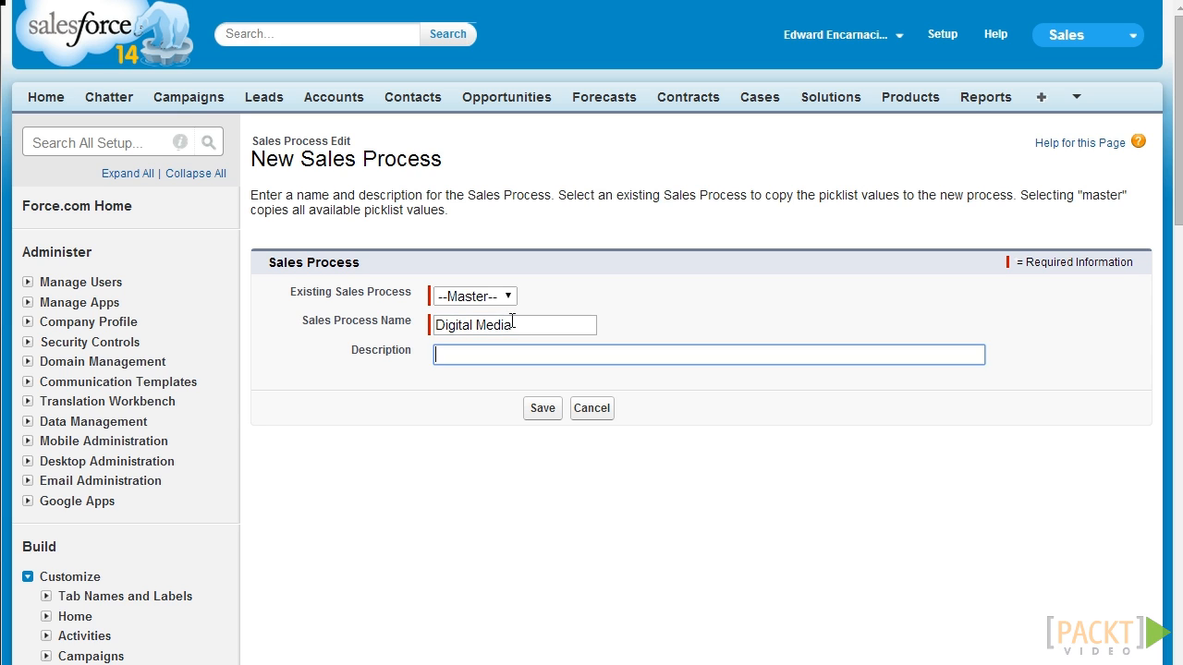
left_click(543, 409)
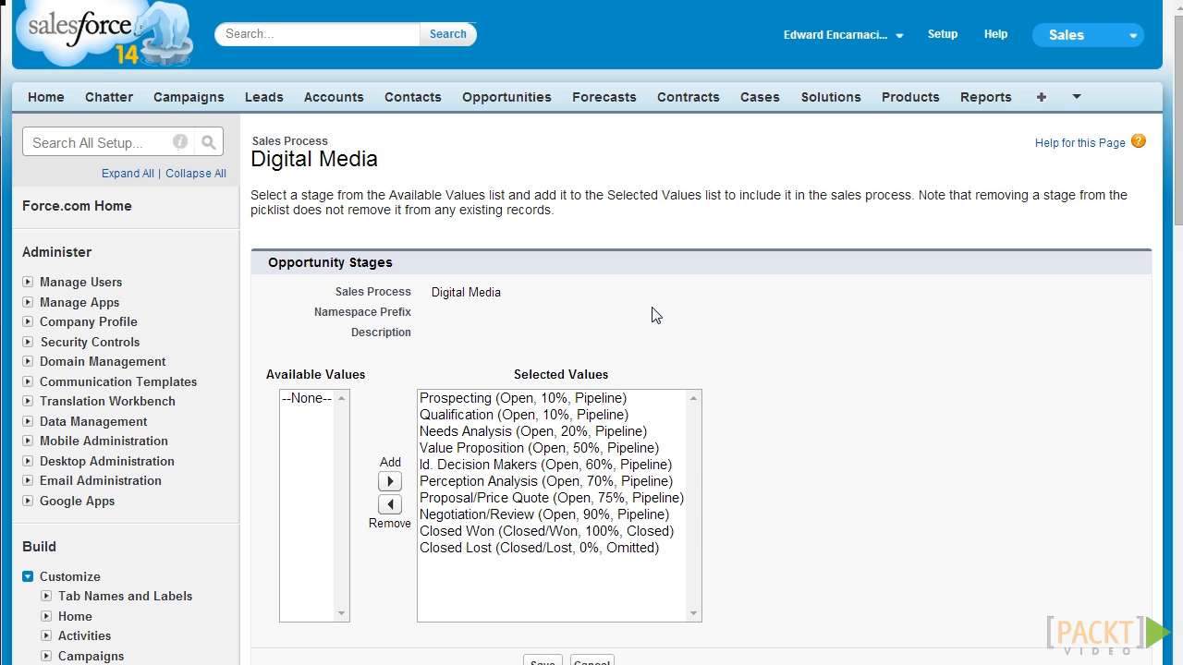
- Remove all opportunity stages, from Prospecting through Closed Lost, from the Digital Media process's selected values
left_click(634, 397)
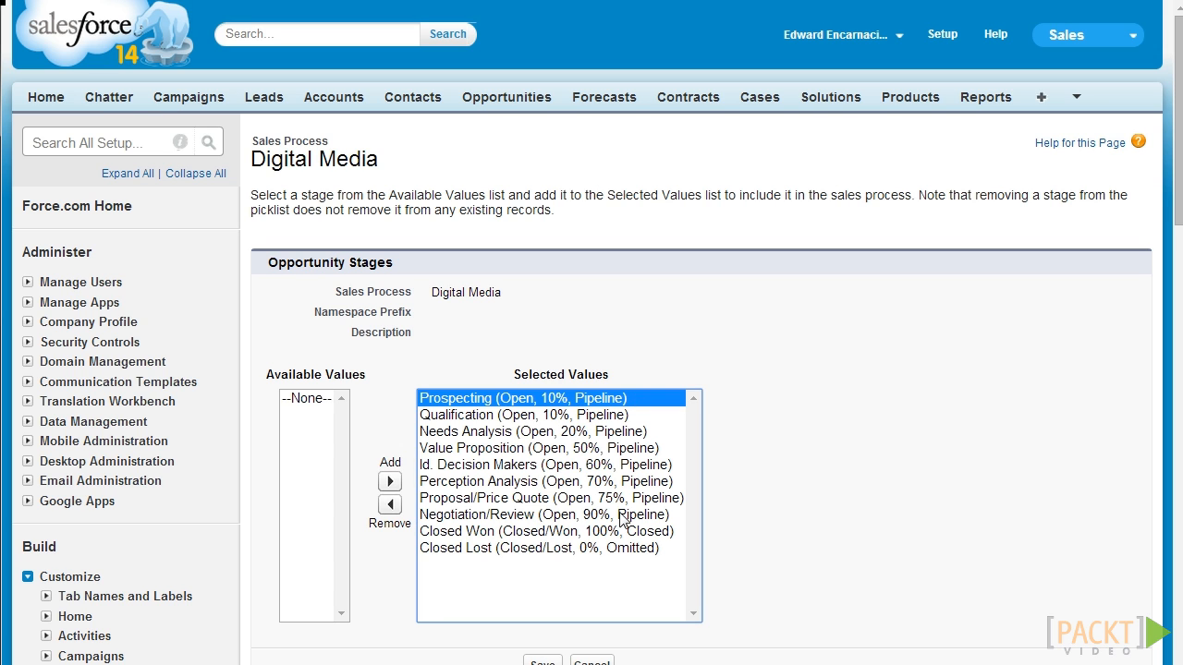
left_click(614, 549, "shift")
left_click(390, 505)
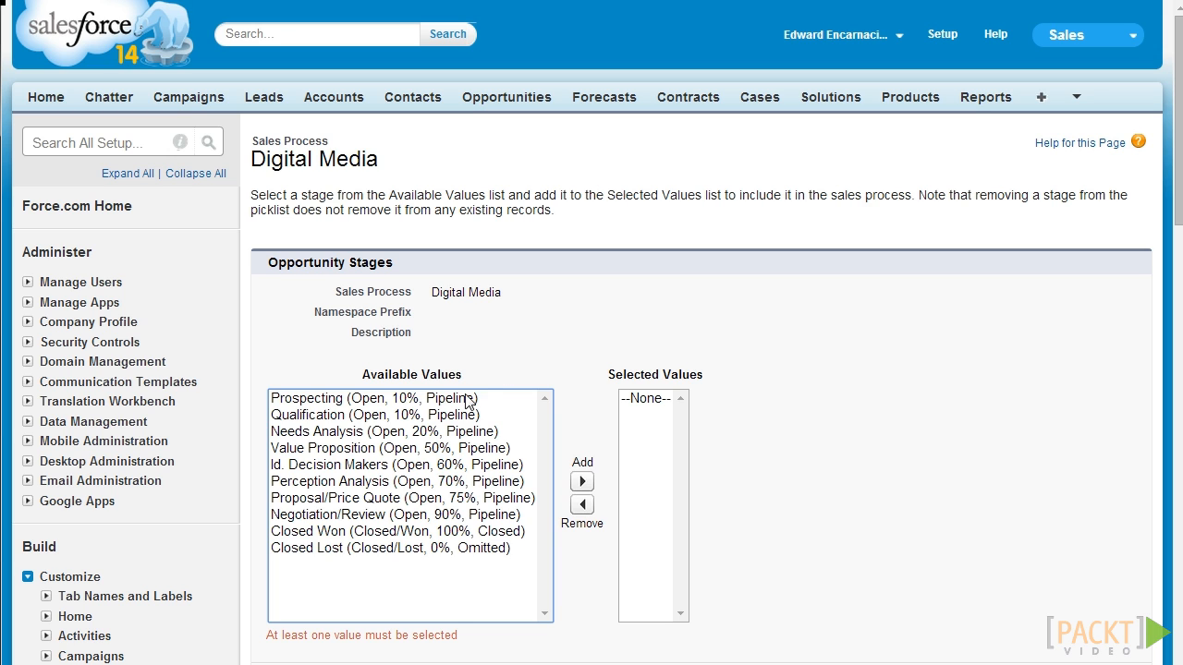
- Add the Prospecting, Qualification, Proposal/Price Quote, Closed Won and Closed Lost stages to the Digital Media process and save it
left_click_drag(465, 400, 471, 421)
left_click(582, 481)
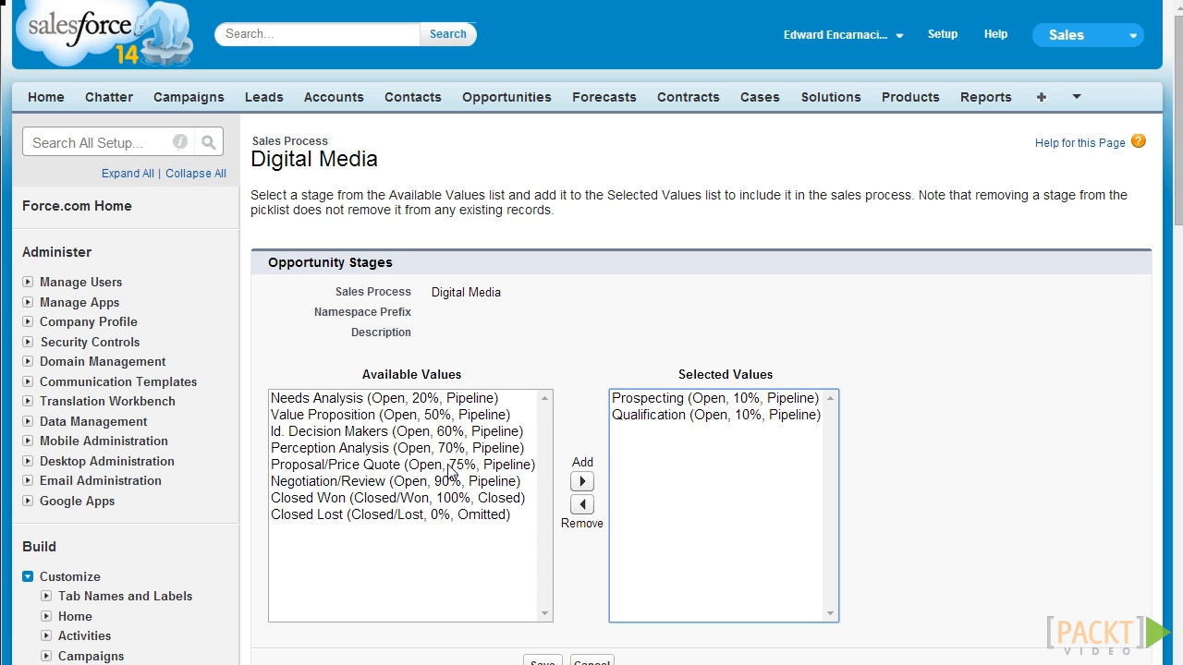
left_click(413, 473)
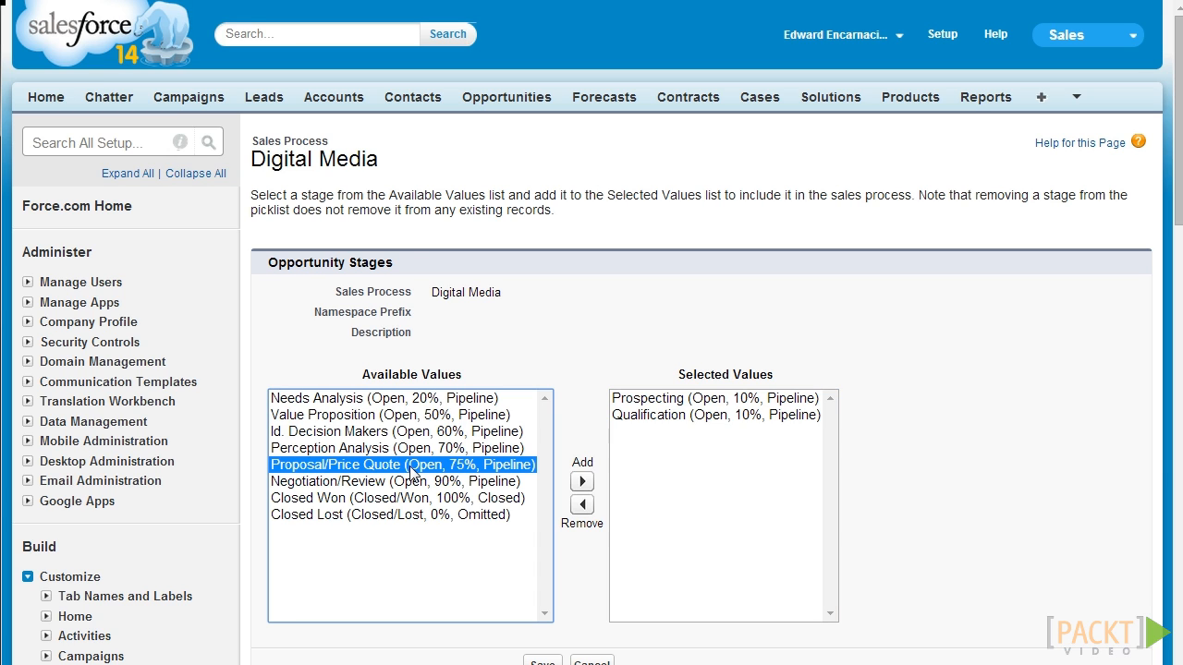
left_click(582, 483)
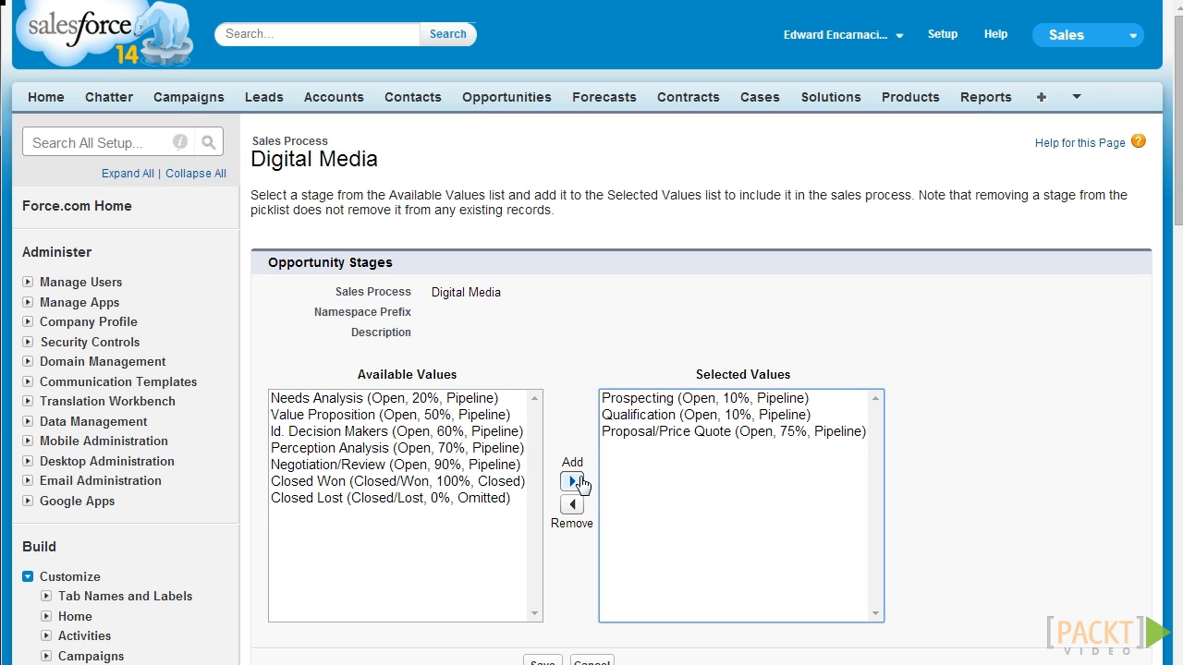
left_click(449, 485)
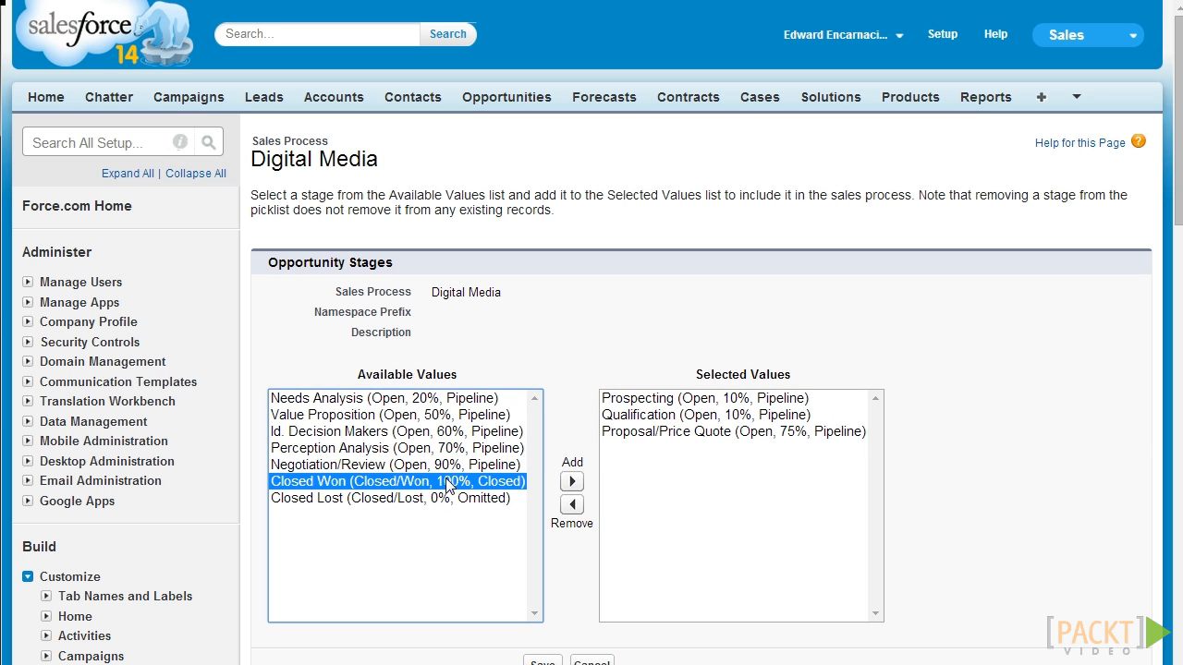
left_click(442, 500, "shift")
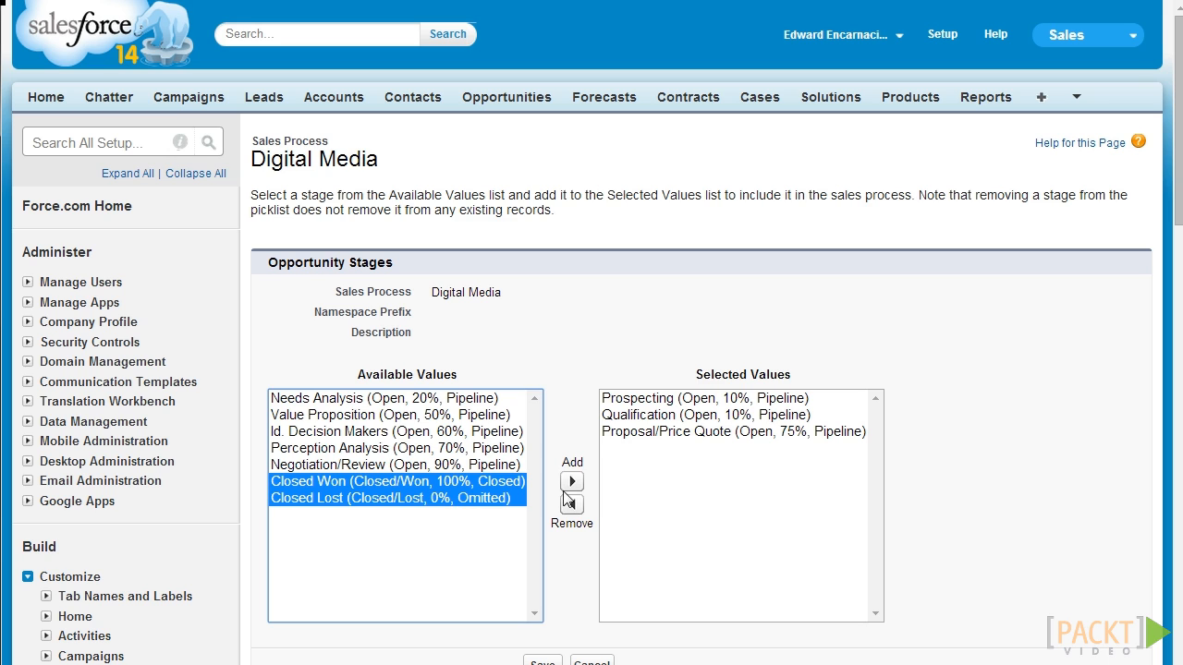
left_click(571, 481)
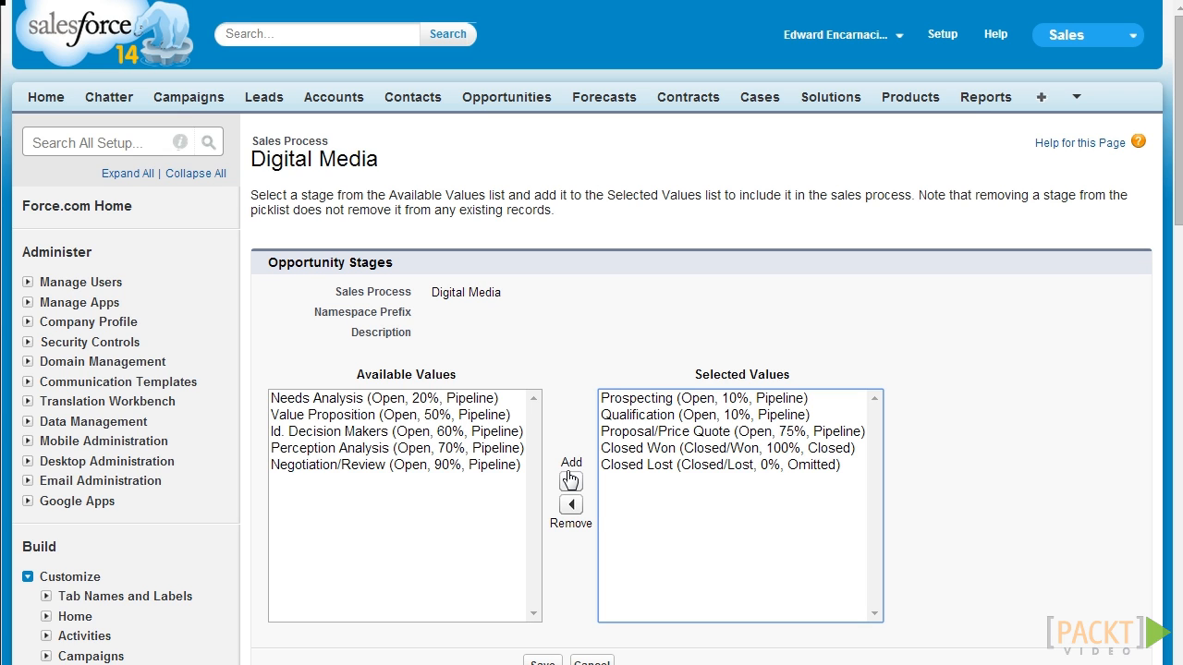
scroll(559, 518, "down", 1)
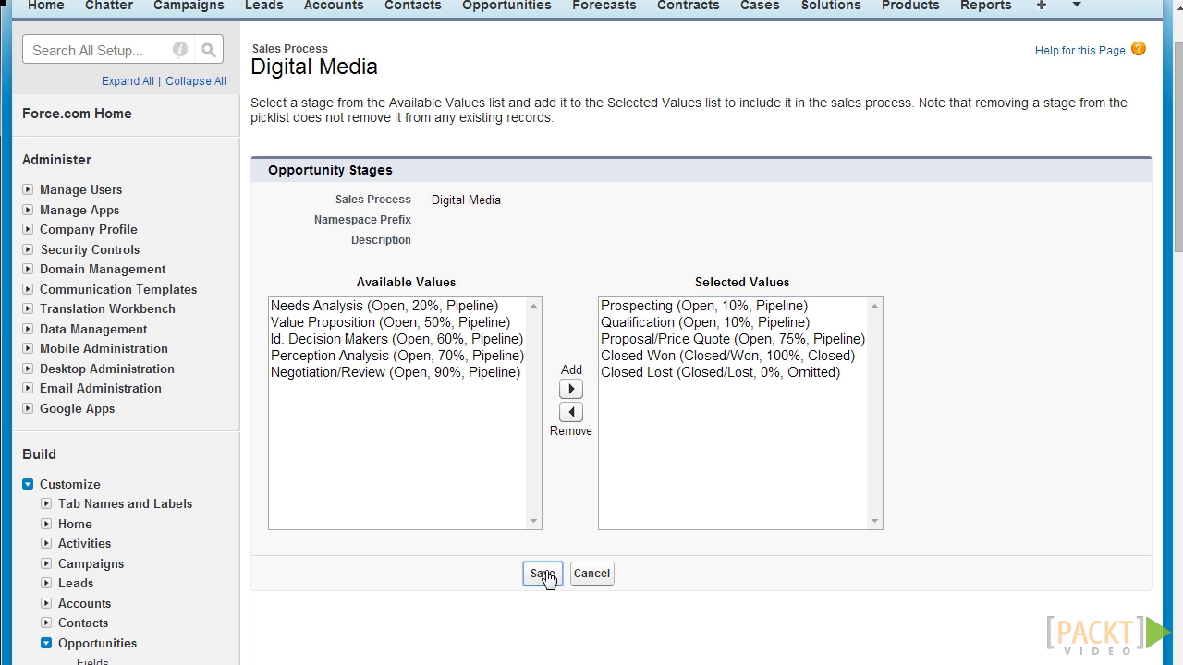
left_click(544, 573)
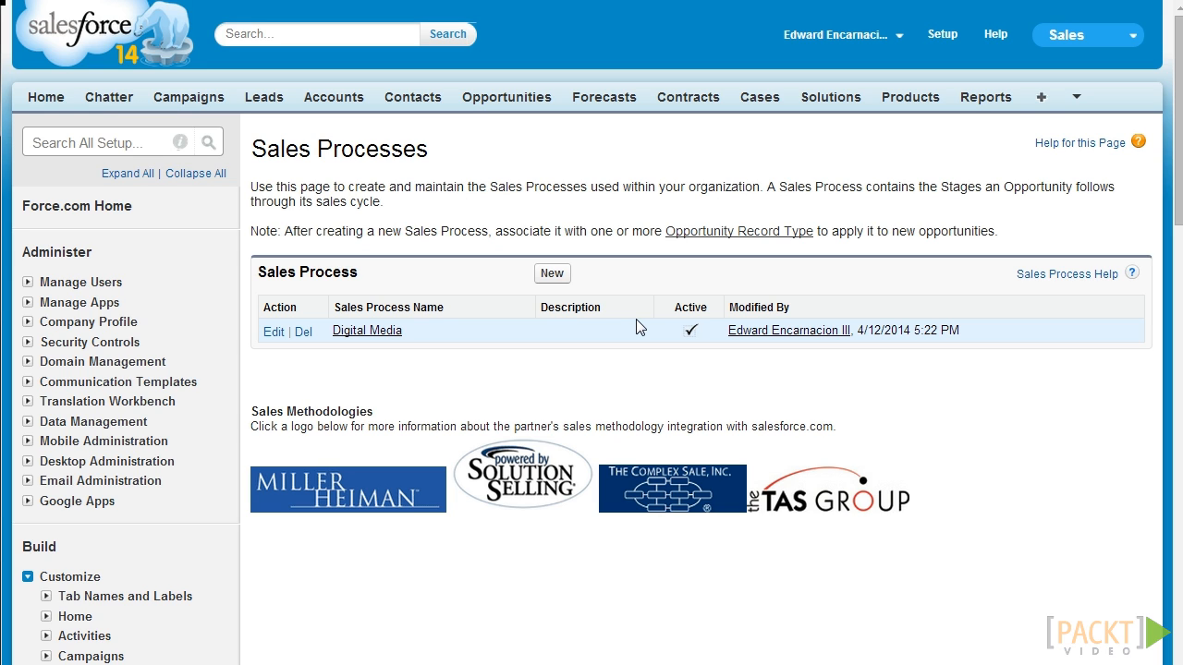
- Open the record types setup page for opportunities
scroll(203, 392, "down", 3)
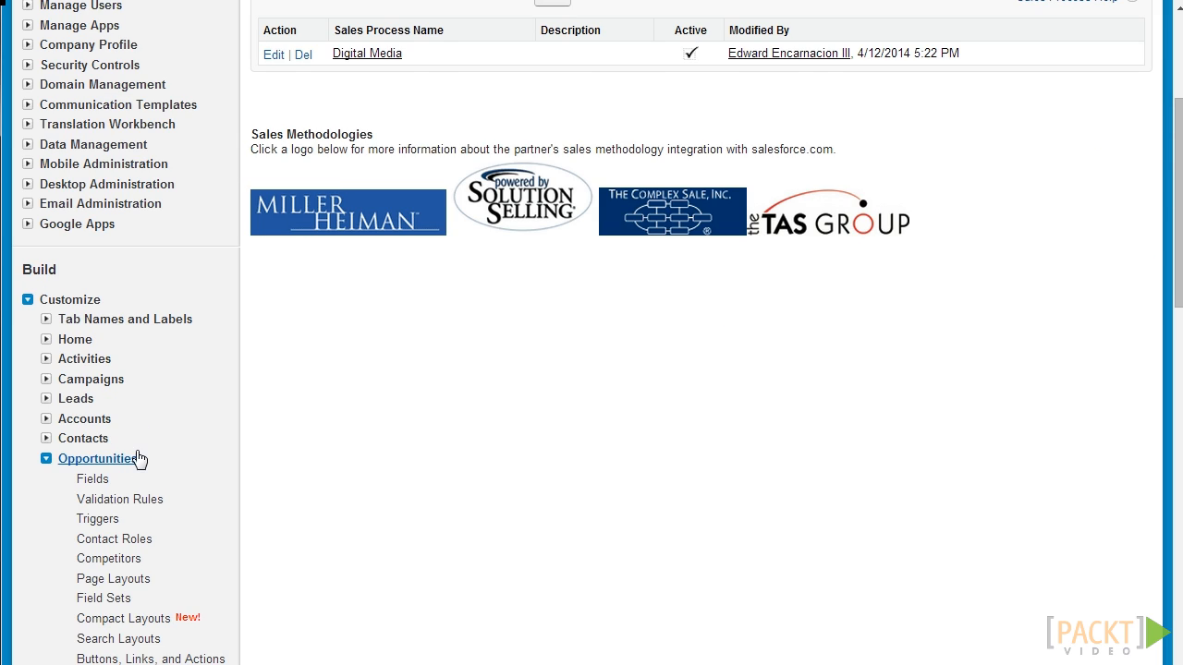
scroll(138, 453, "down", 1)
scroll(139, 538, "down", 1)
left_click(141, 529)
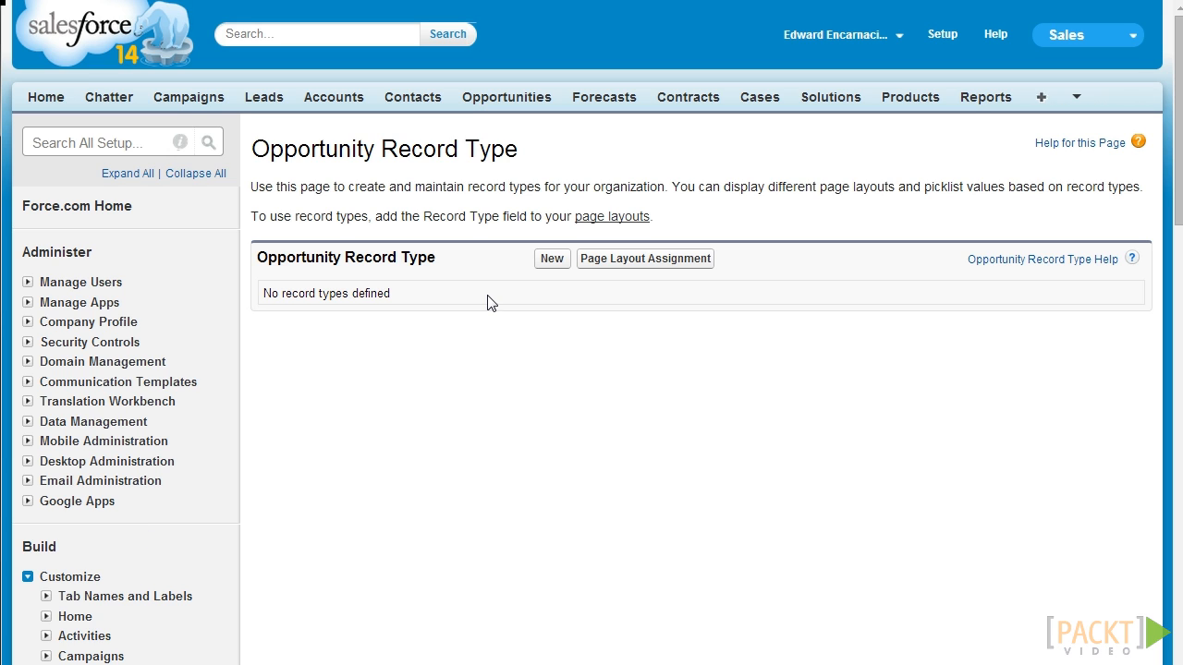
- Start a new opportunity record type labelled Digital Media Product and assign it the Digital Media sales process
left_click(544, 262)
scroll(586, 255, "down", 1)
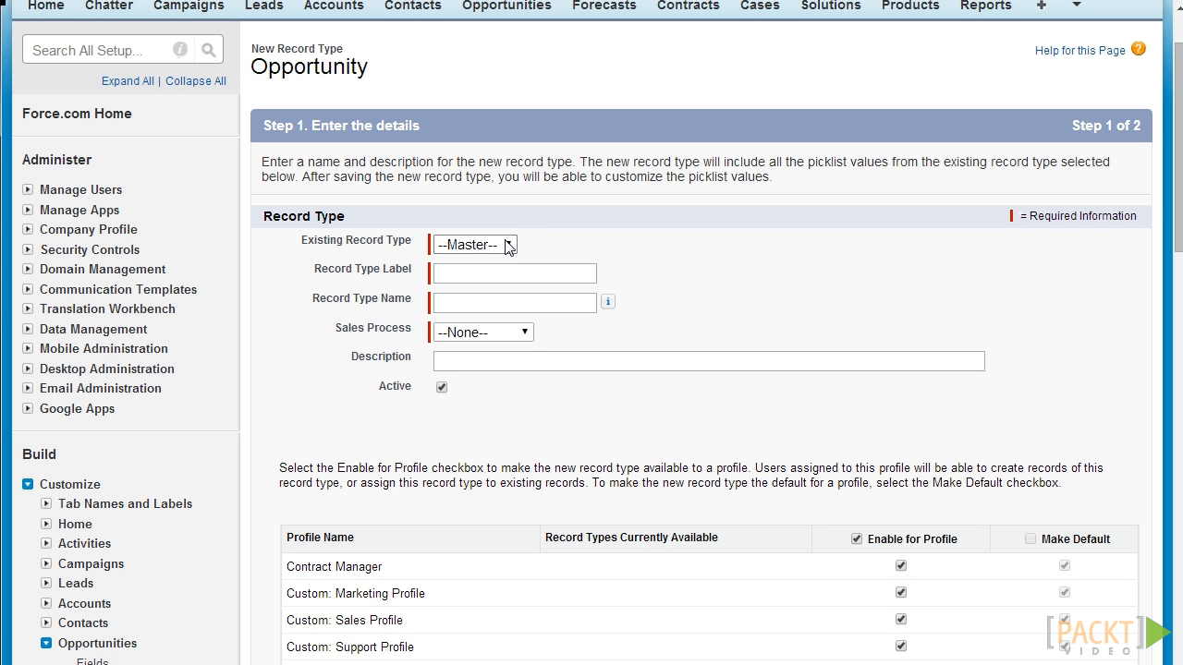
left_click(500, 271)
type("Di")
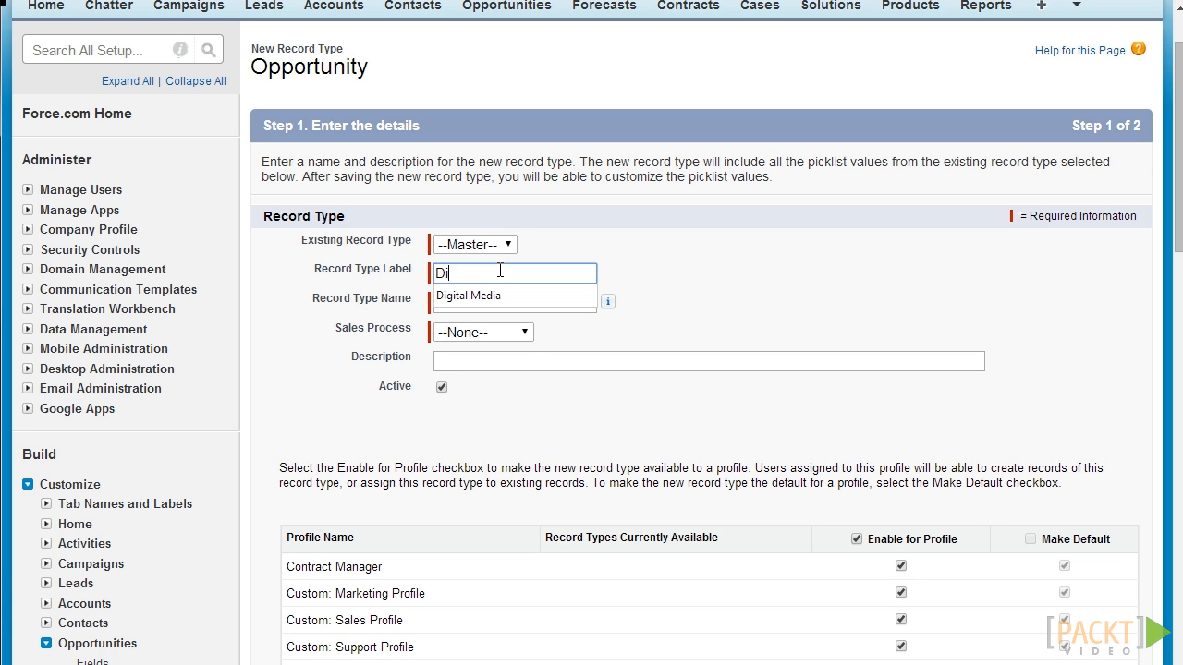
type("gital Media Product")
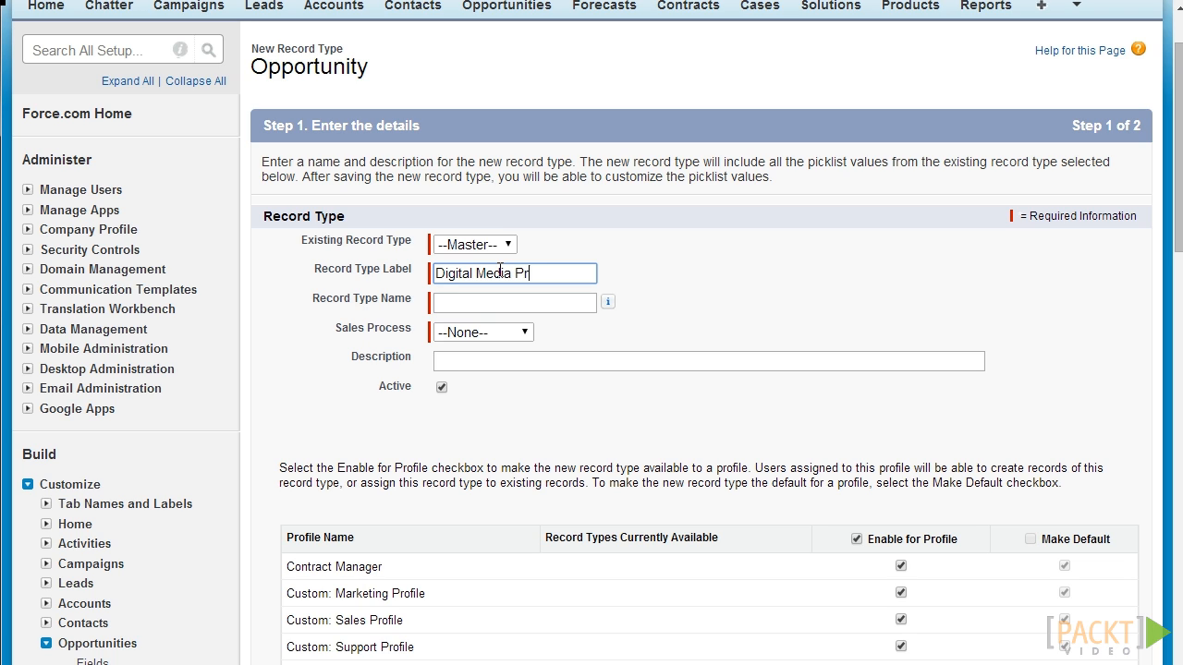
key("Tab")
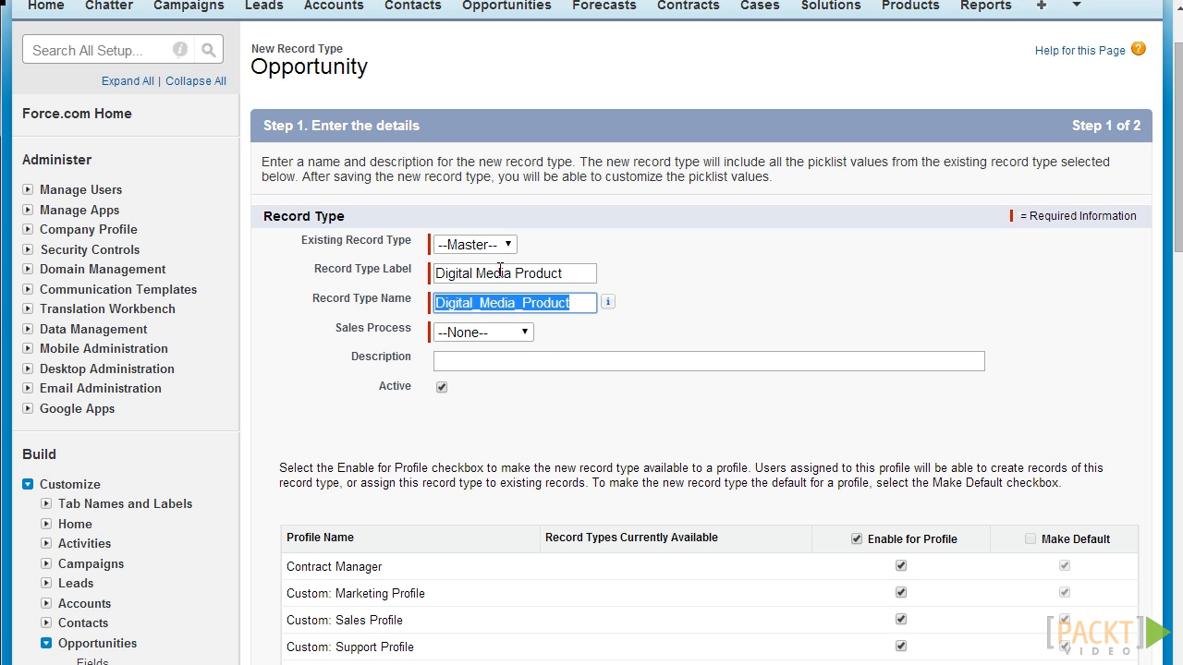
left_click(532, 329)
left_click(508, 364)
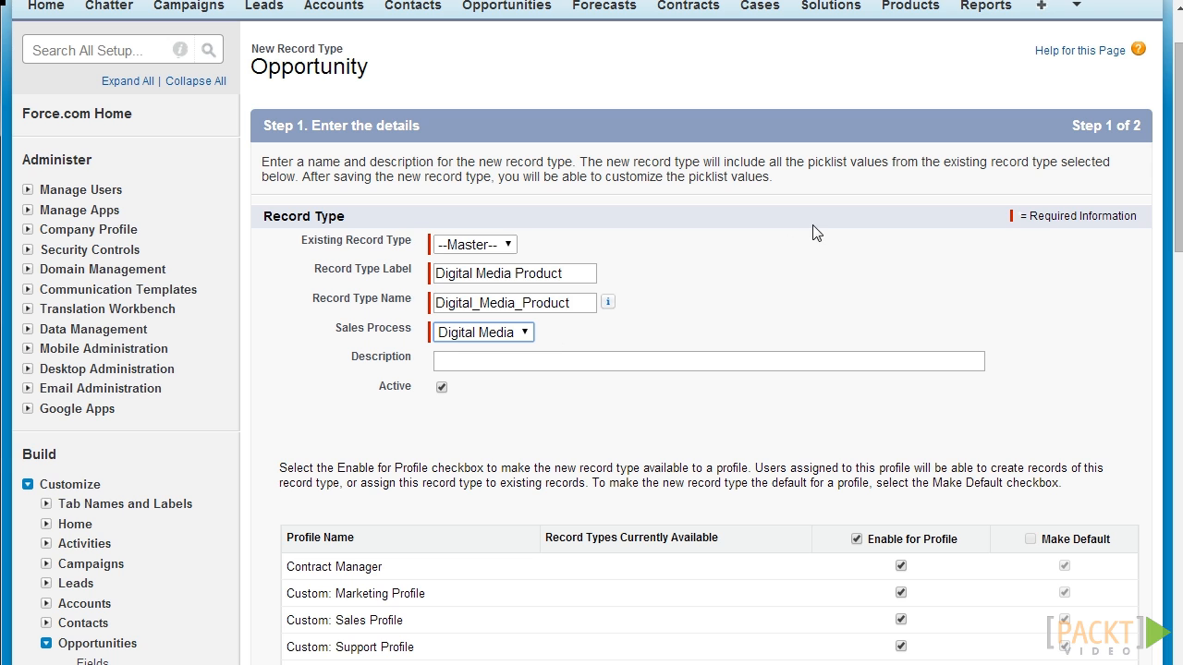
- Describe the record type as "Opportunity for digital media products like digital downloads and streaming services" and continue to the page layout assignment
left_click(578, 363)
scroll(579, 363, "down", 1)
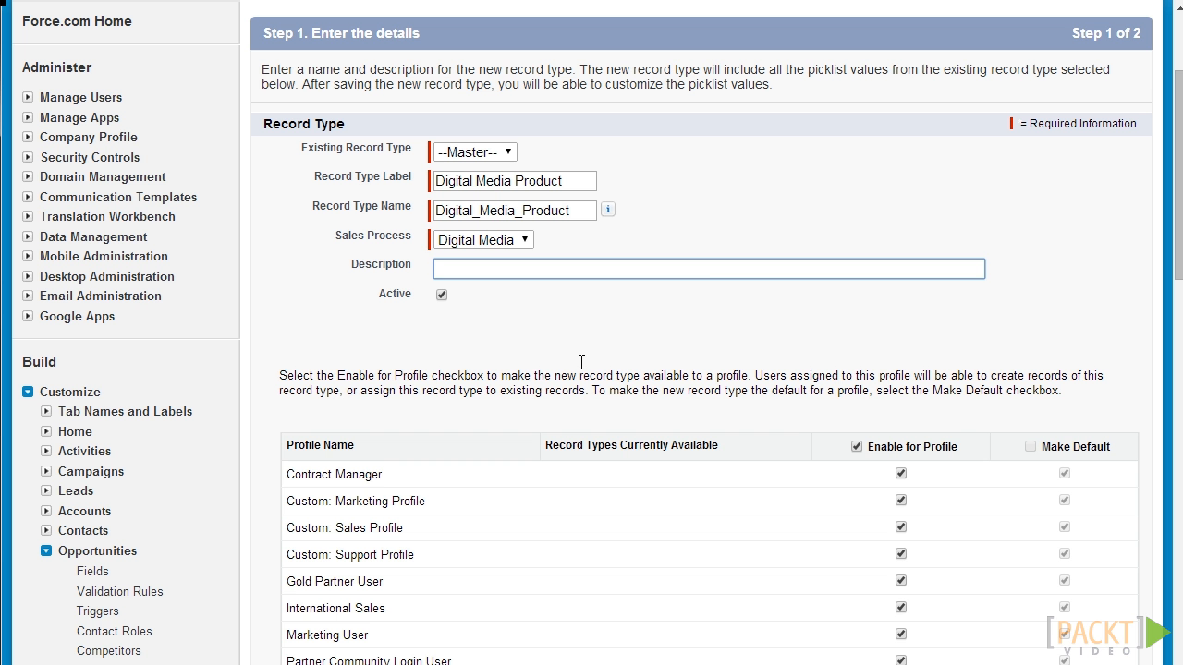
type("Opportunity for dig")
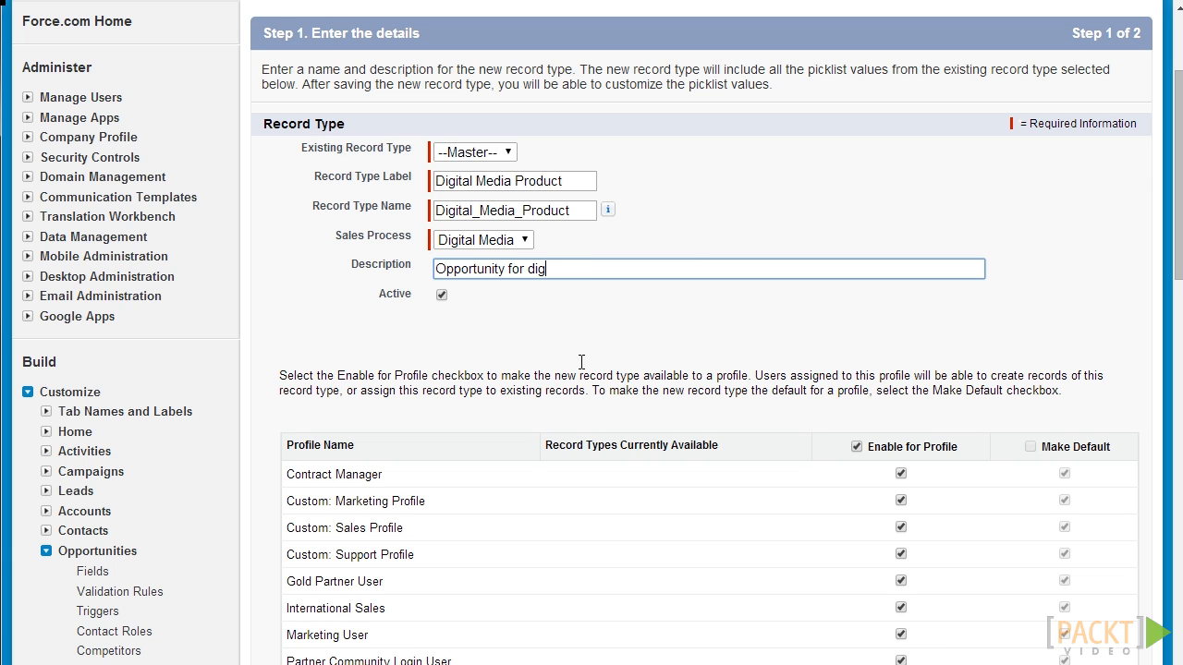
type("ital media products")
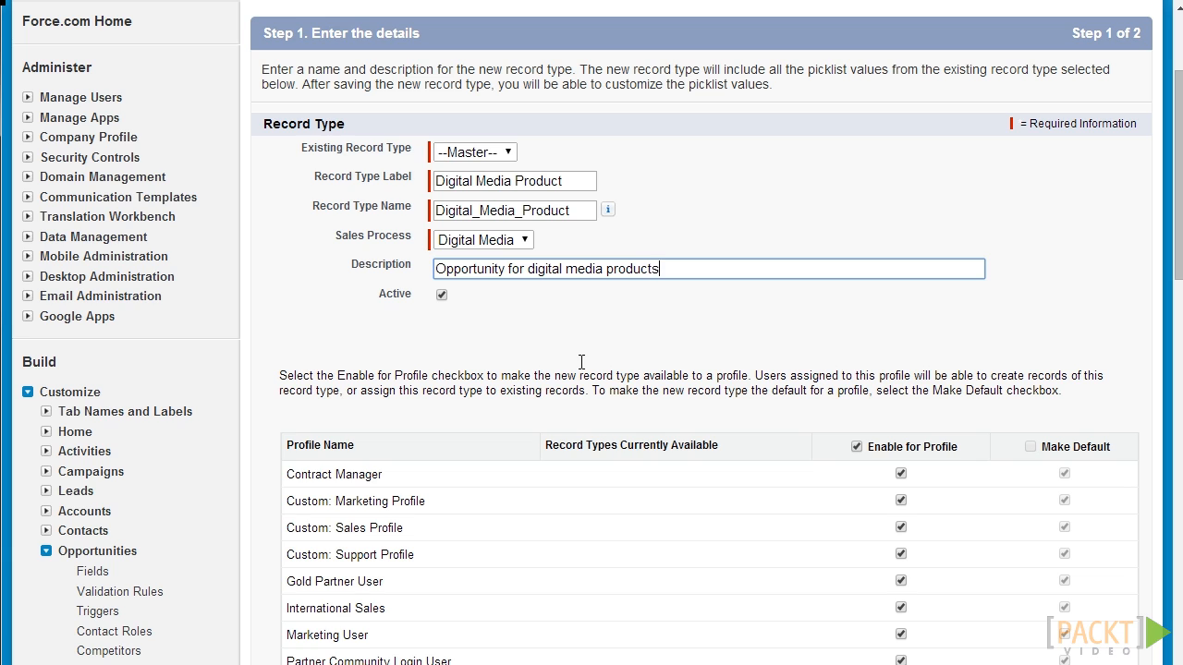
type(" like digital downloads and s")
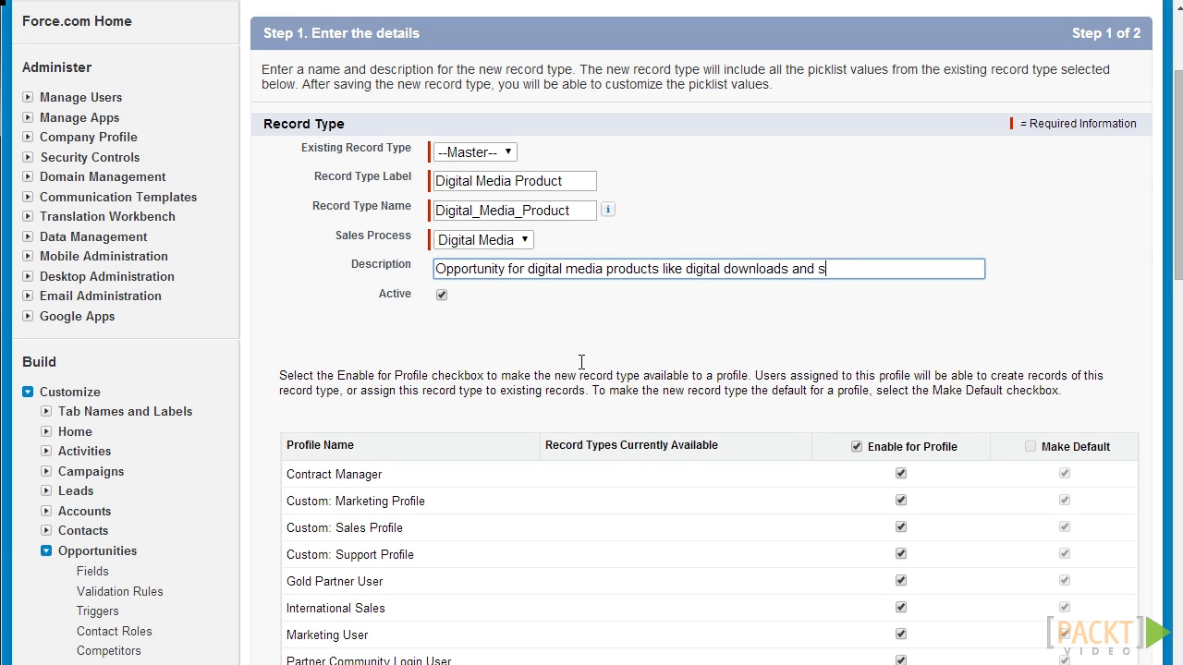
type("treaming services")
scroll(532, 273, "down", 1)
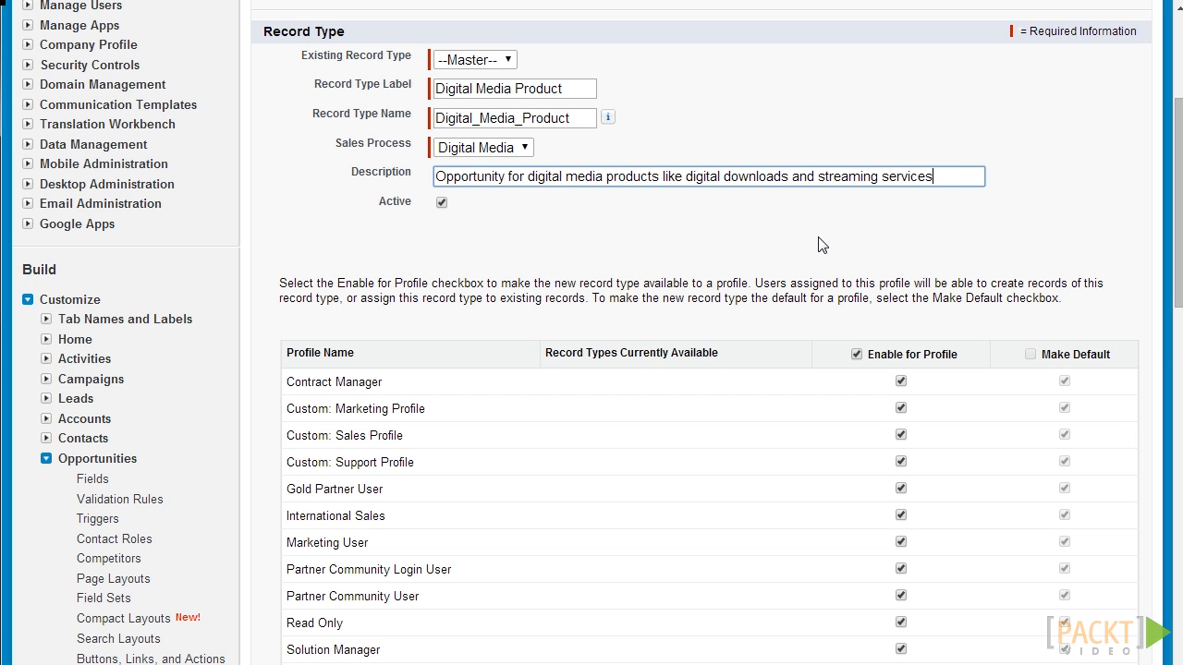
scroll(822, 244, "down", 1)
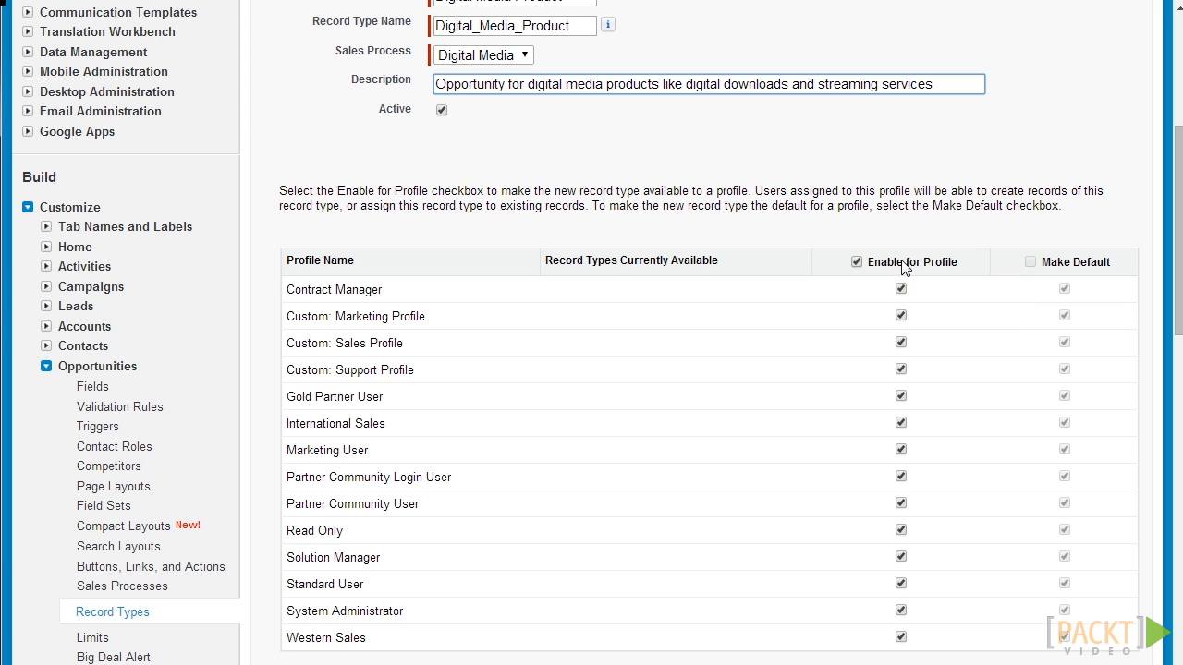
scroll(914, 246, "down", 2)
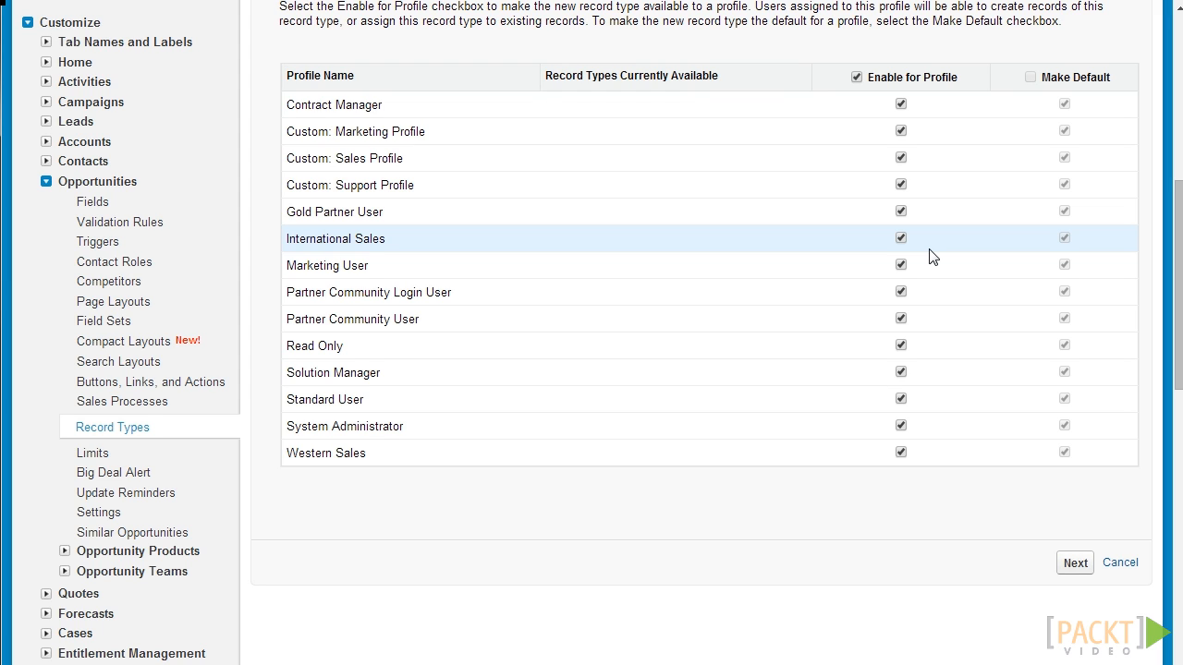
left_click(1075, 563)
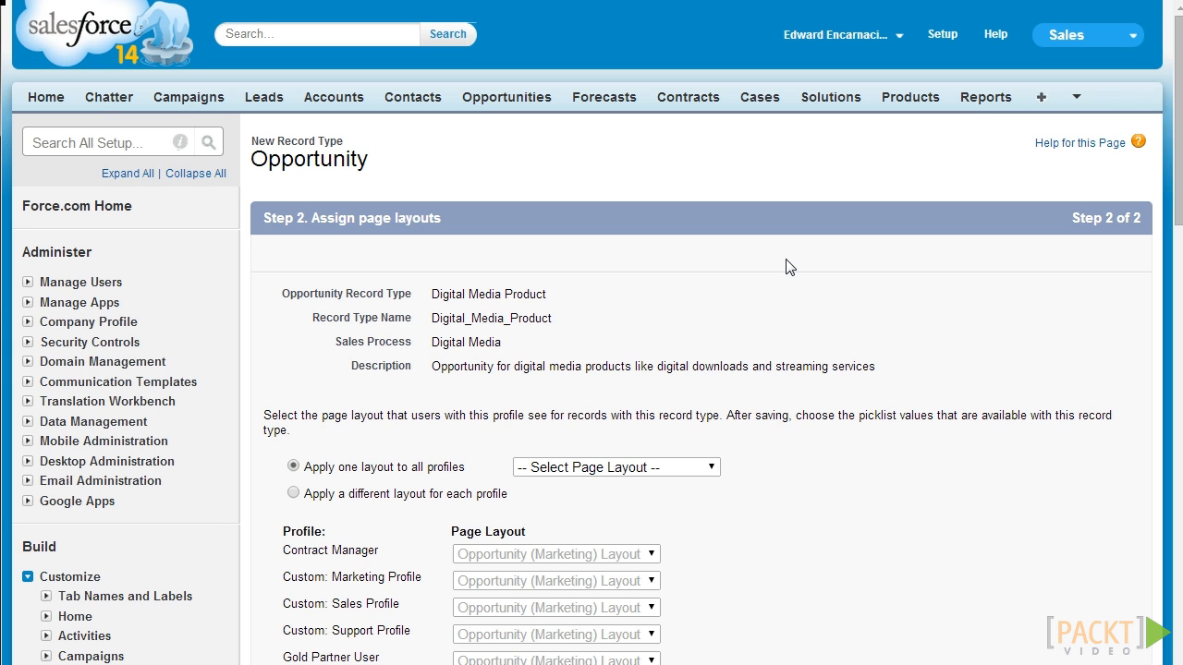
- Apply a different page layout for each profile, keeping the Opportunity (Marketing) Layout assignments, and save the record type
scroll(798, 262, "down", 2)
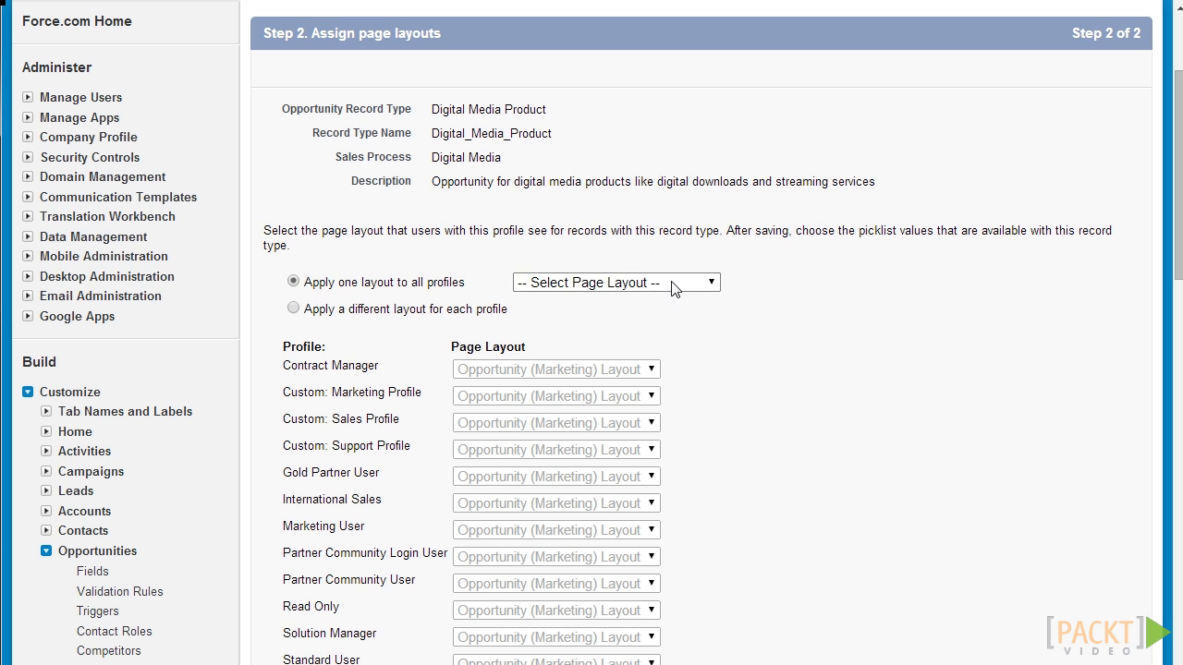
left_click(417, 317)
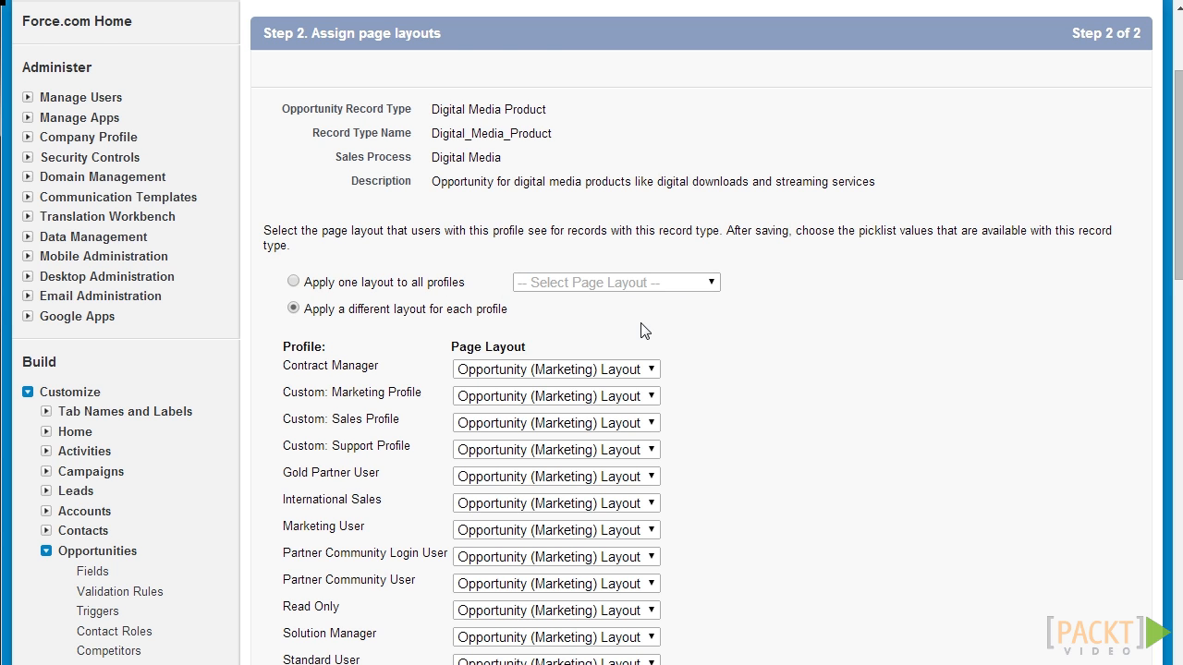
scroll(644, 325, "down", 2)
scroll(515, 178, "up", 2)
scroll(934, 355, "down", 2)
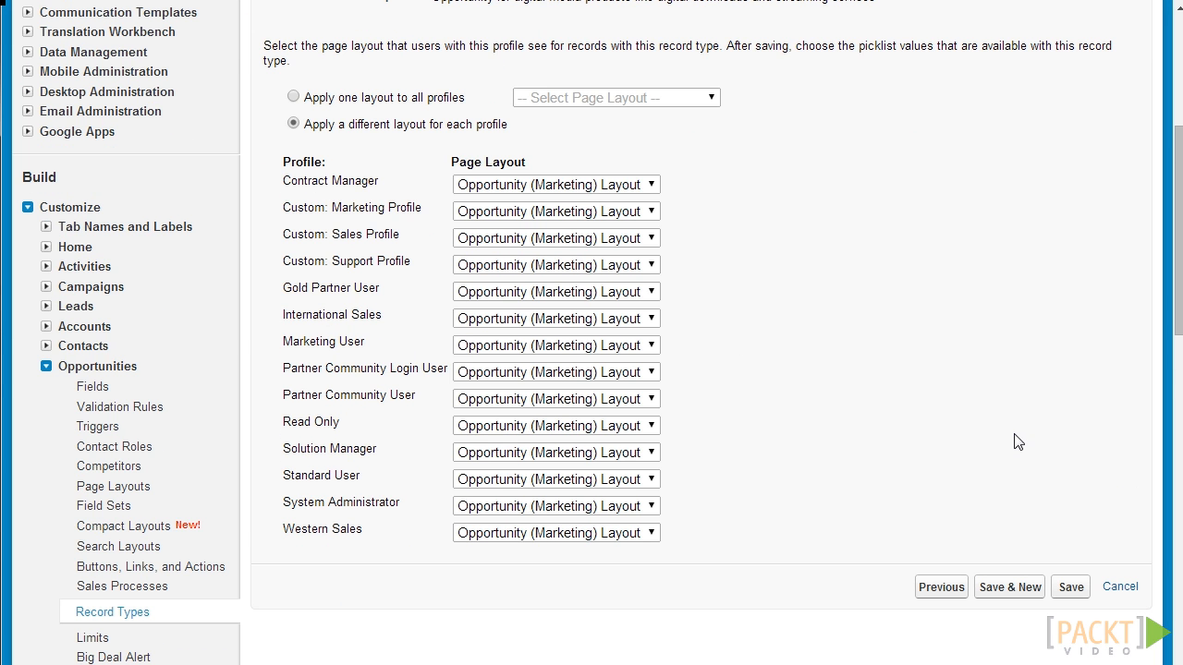
scroll(1085, 478, "down", 2)
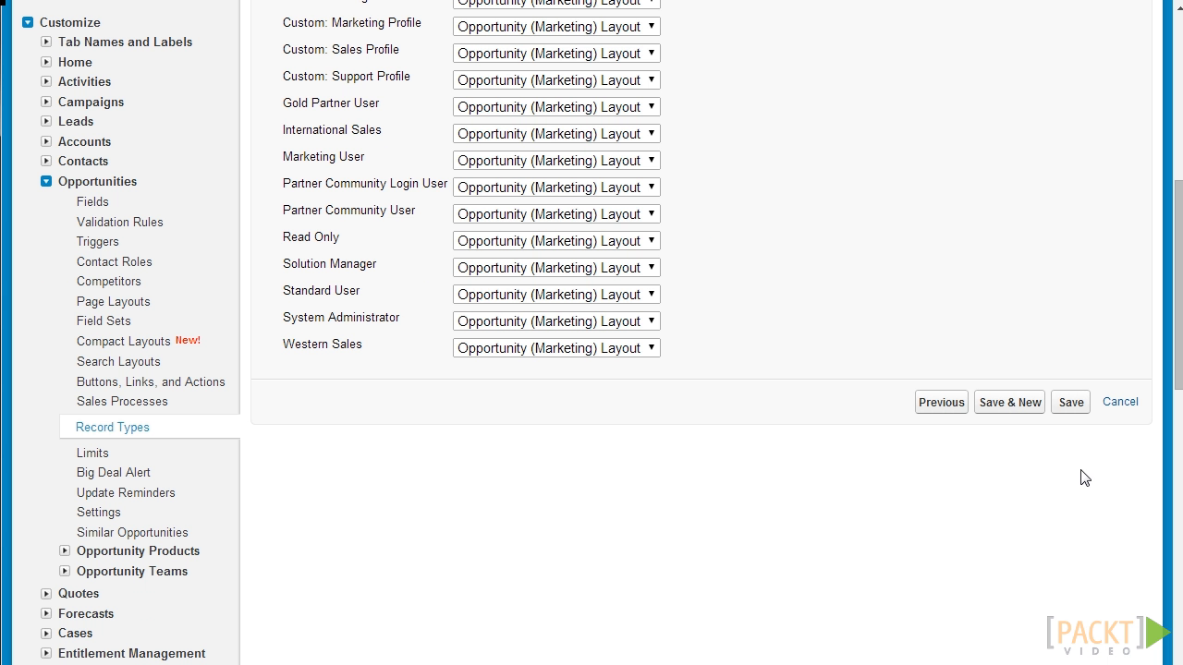
left_click(1067, 404)
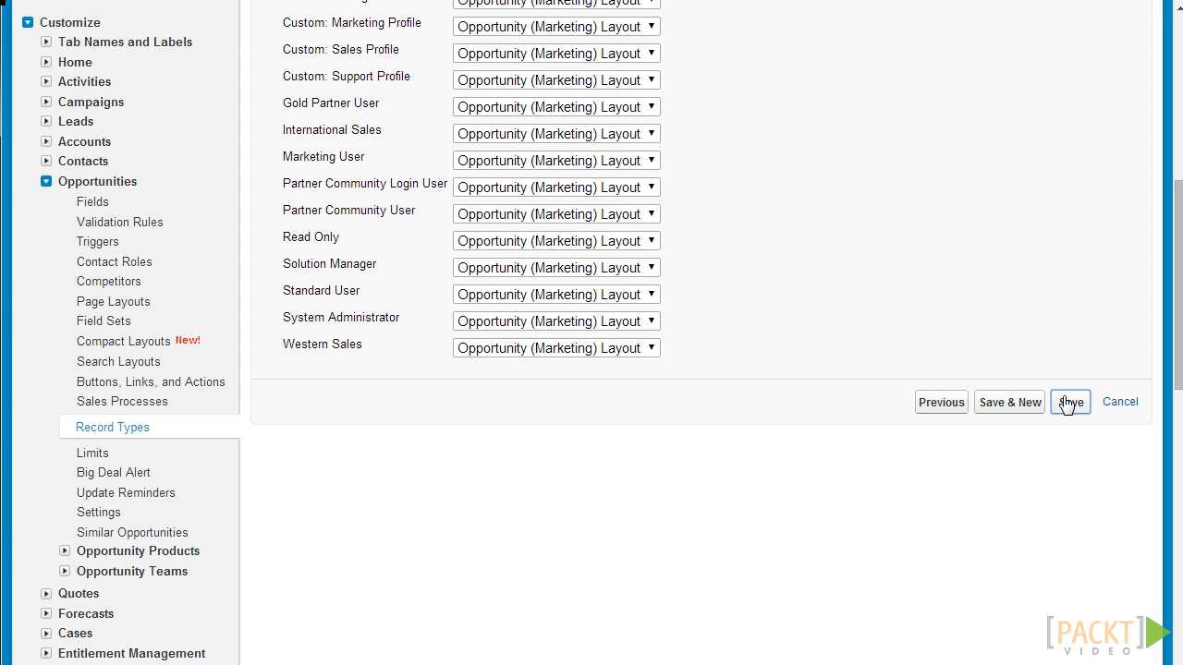